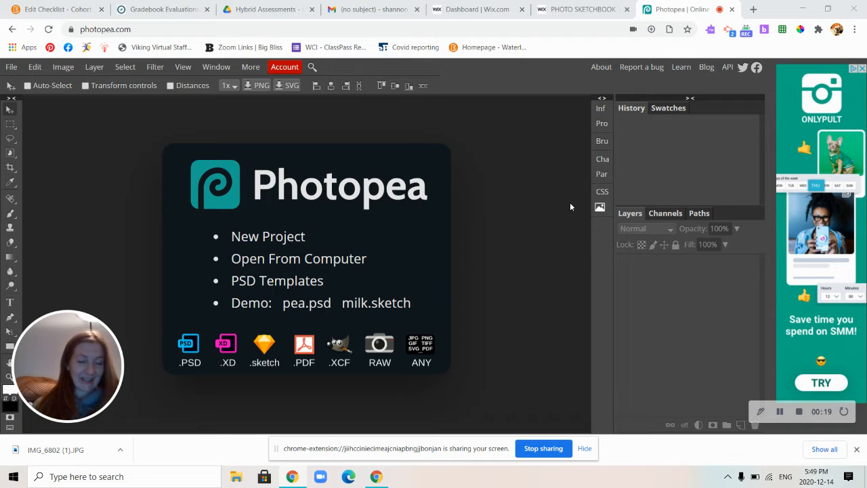
# Step: Open the photo IMG_6802 (1) from the computer
pyautogui.click(12, 67)
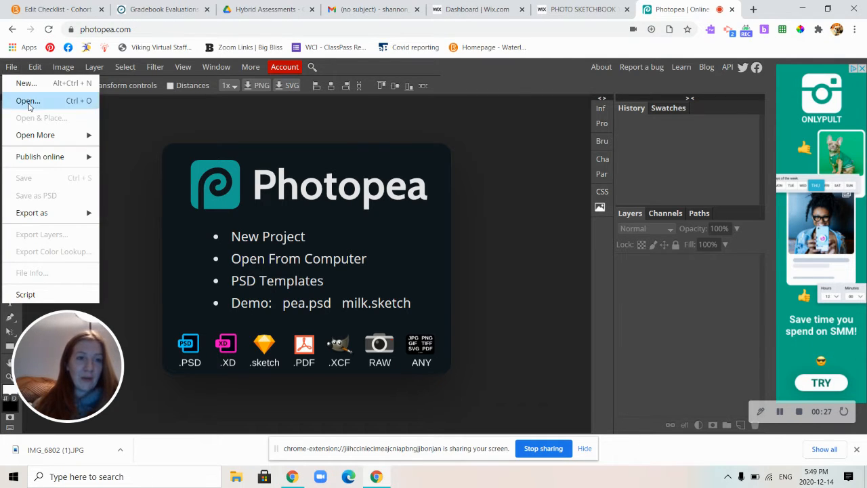
pyautogui.click(30, 103)
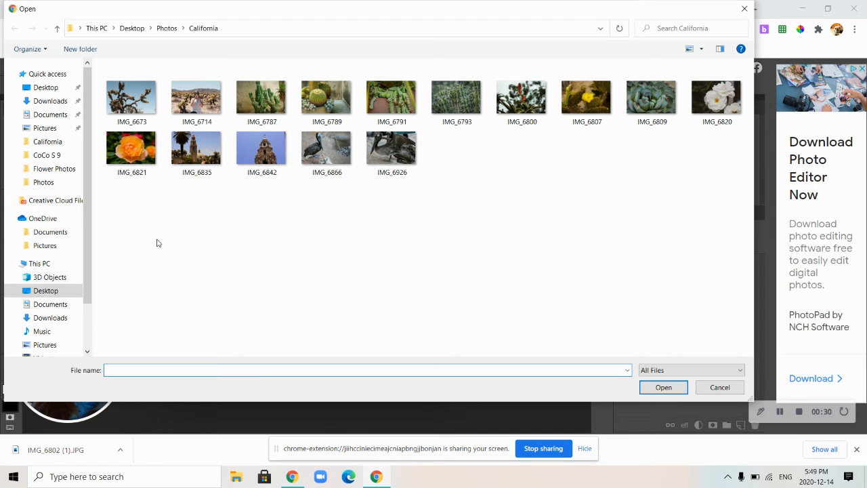
pyautogui.click(53, 103)
pyautogui.doubleClick(135, 113)
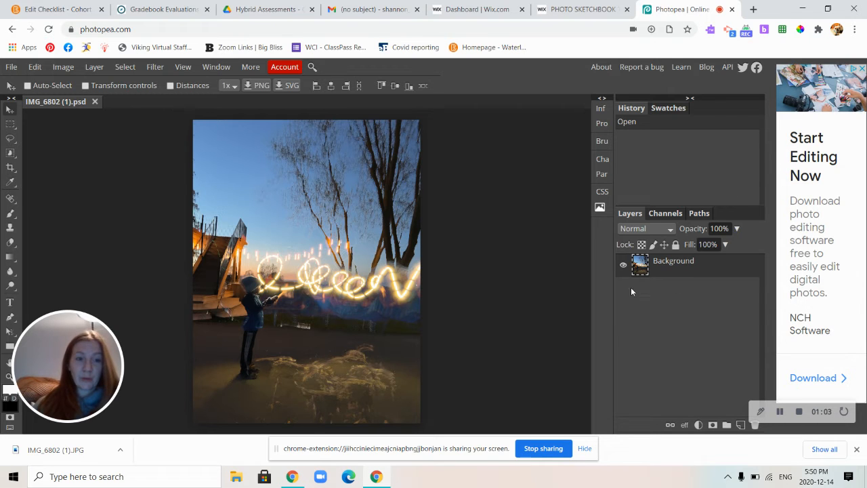
# Step: Add a Brightness/Contrast adjustment layer above the photo with contrast 53, then select its mask and close its settings
pyautogui.click(699, 426)
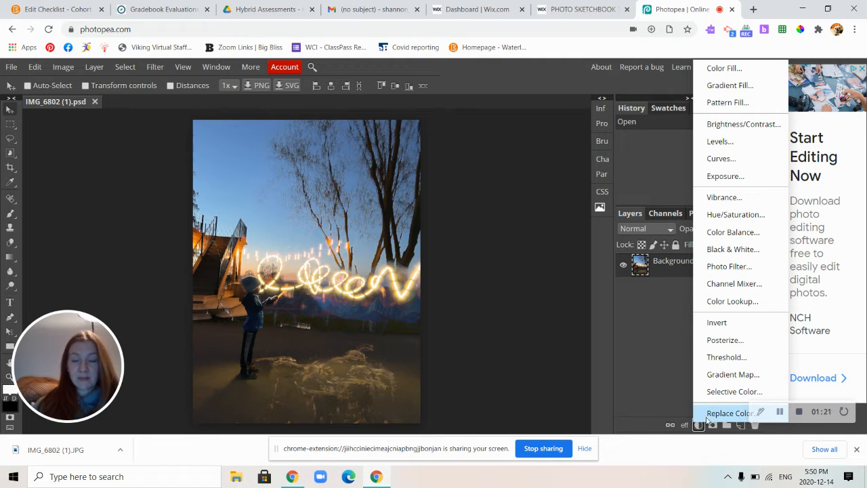
pyautogui.click(727, 126)
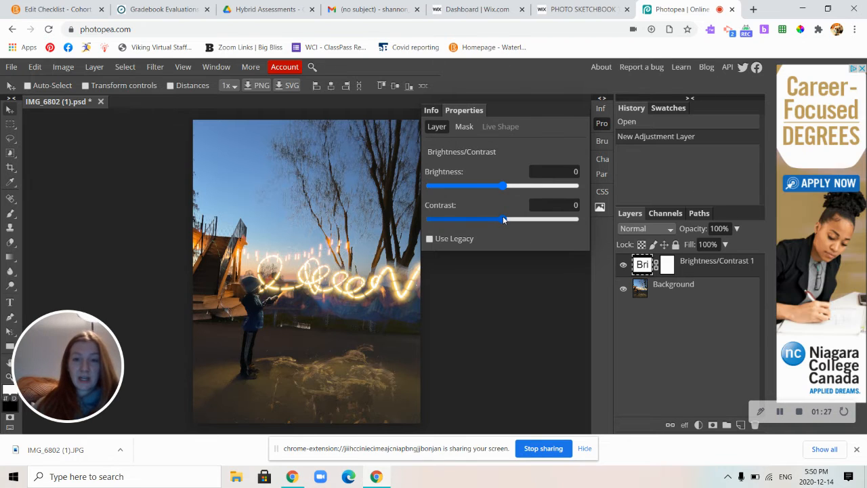
pyautogui.moveTo(504, 219); pyautogui.dragTo(541, 219)
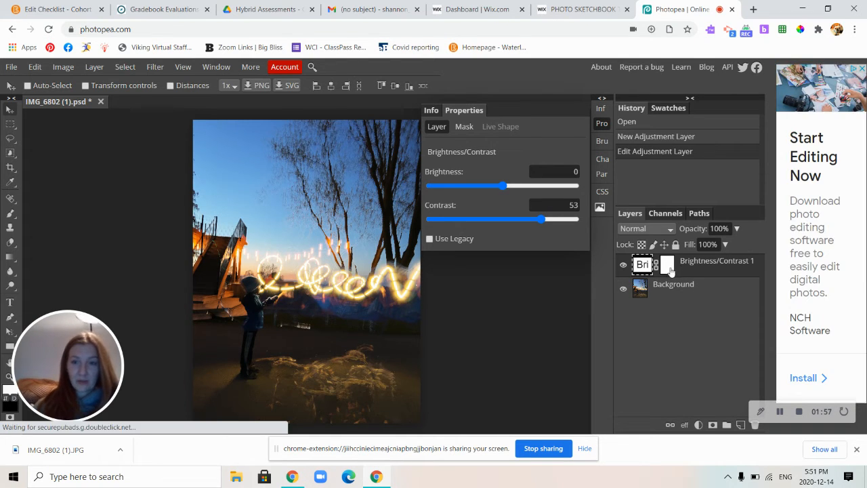
pyautogui.click(668, 269)
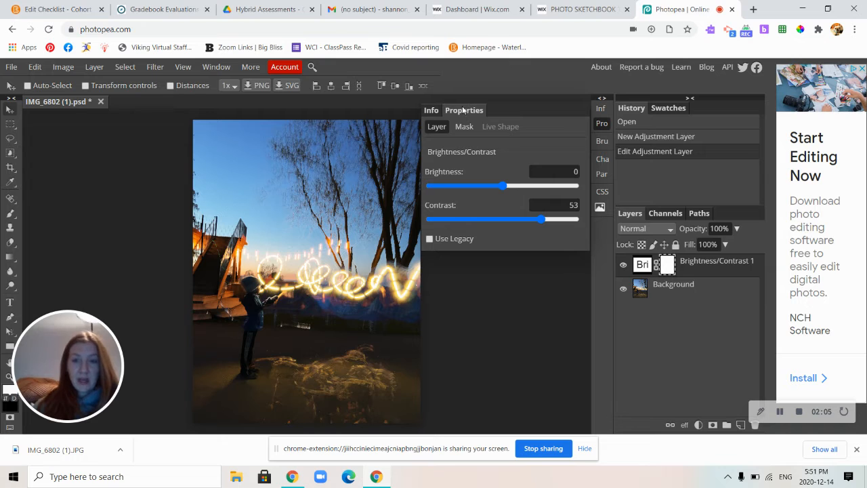
pyautogui.click(601, 123)
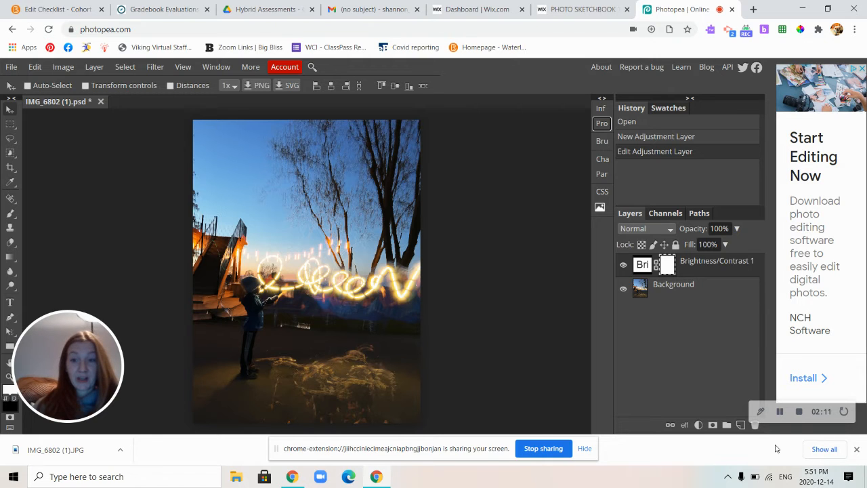
# Step: Add a Hue/Saturation adjustment layer on top with the hue set to 167
pyautogui.click(699, 425)
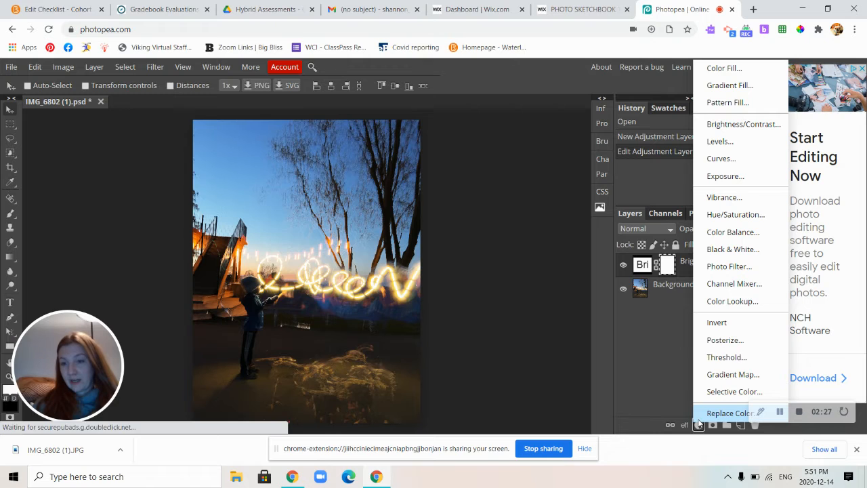
pyautogui.click(735, 215)
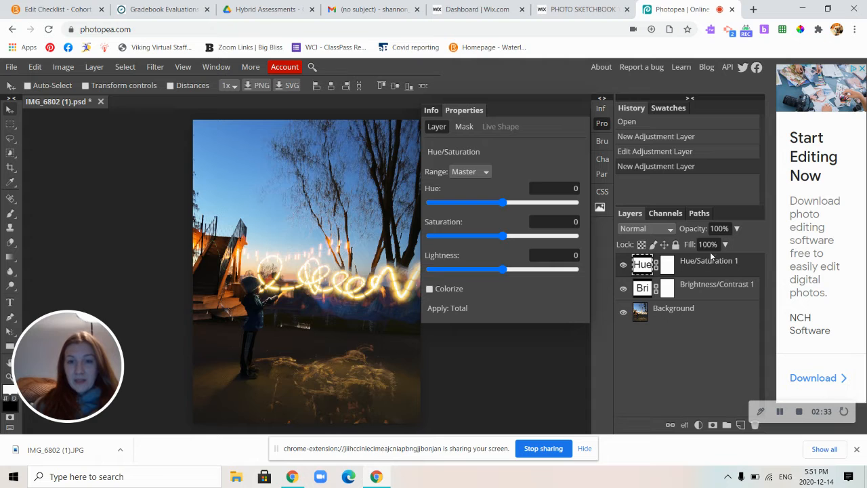
pyautogui.moveTo(503, 203); pyautogui.dragTo(592, 203)
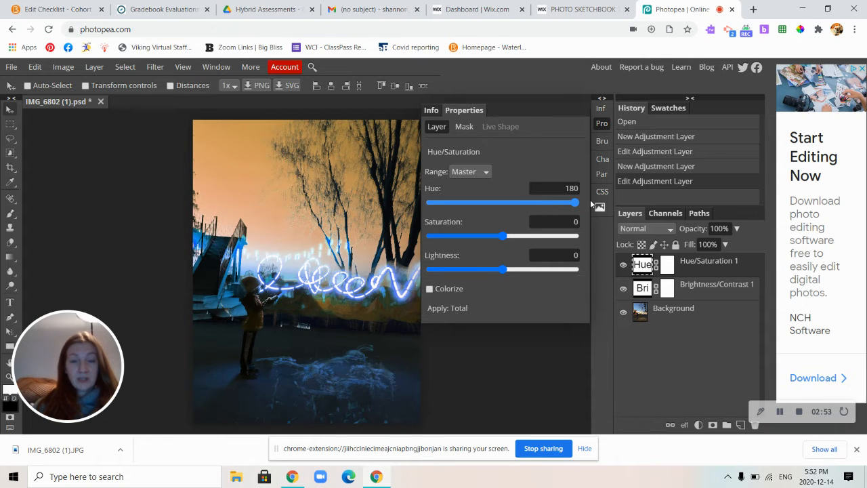
pyautogui.moveTo(589, 205); pyautogui.dragTo(572, 203)
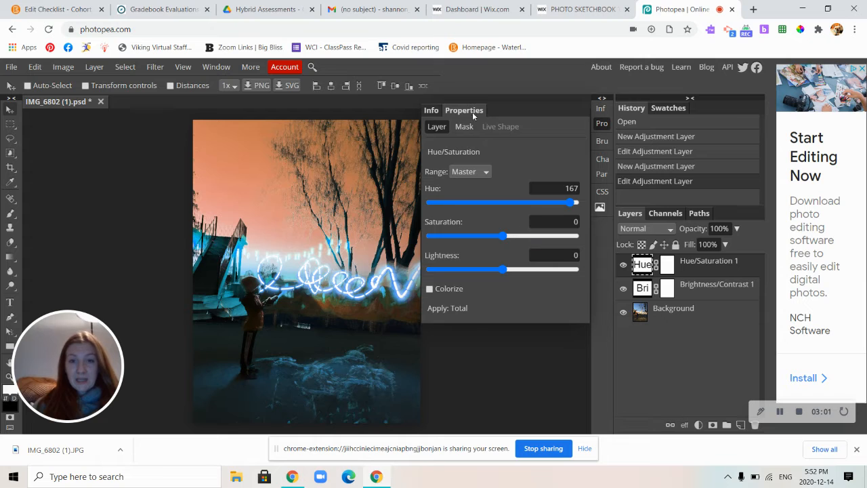
pyautogui.click(602, 123)
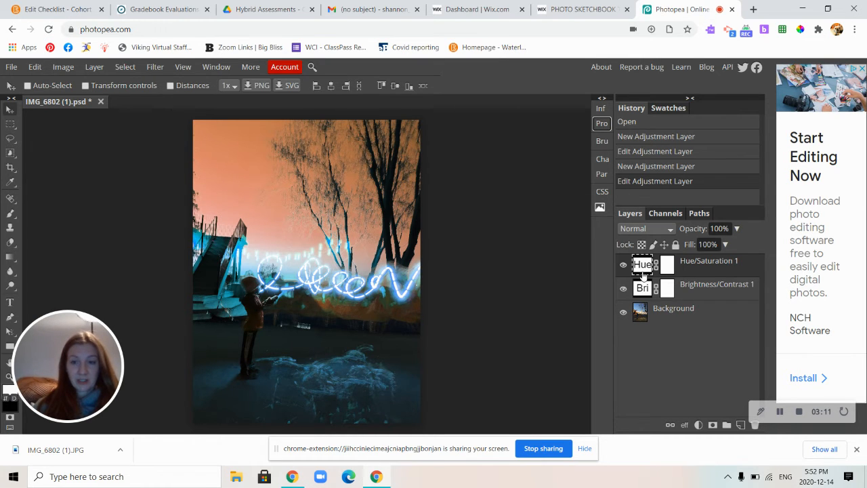
# Step: Target the Hue/Saturation layer's mask and activate the Brush tool with black as the foreground colour
pyautogui.click(666, 266)
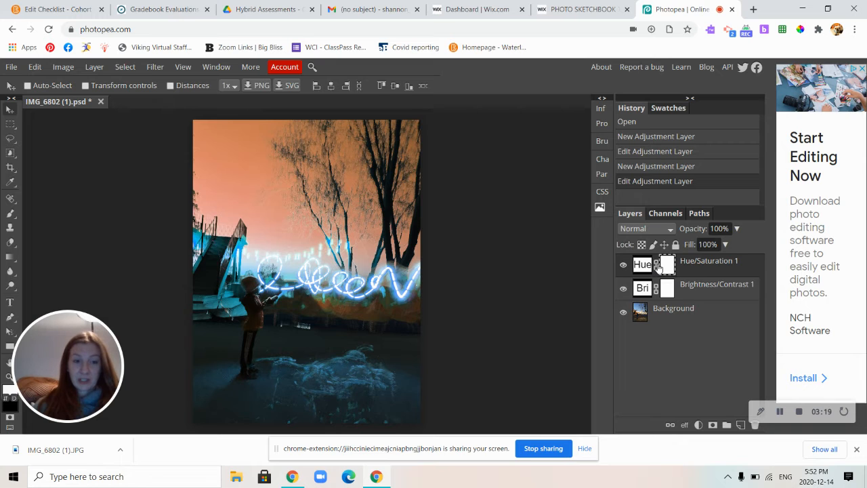
pyautogui.click(11, 215)
pyautogui.click(42, 216)
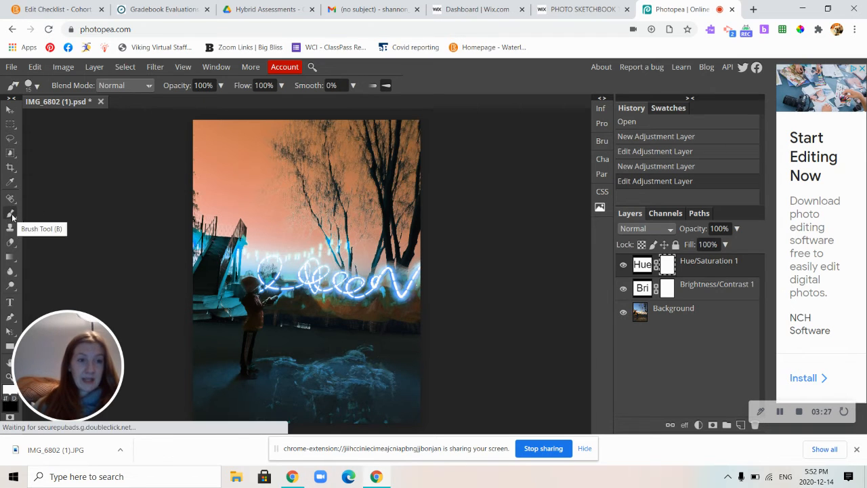
pyautogui.click(6, 400)
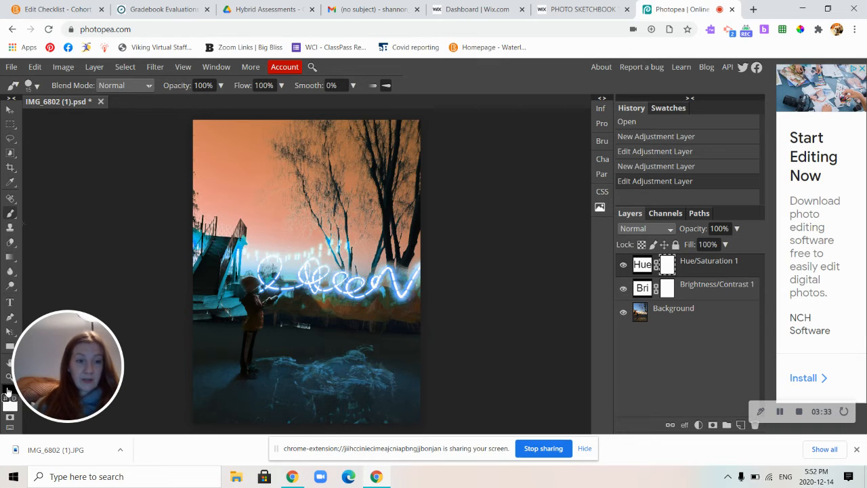
pyautogui.click(7, 401)
pyautogui.click(8, 402)
pyautogui.click(8, 401)
pyautogui.click(8, 402)
pyautogui.click(8, 401)
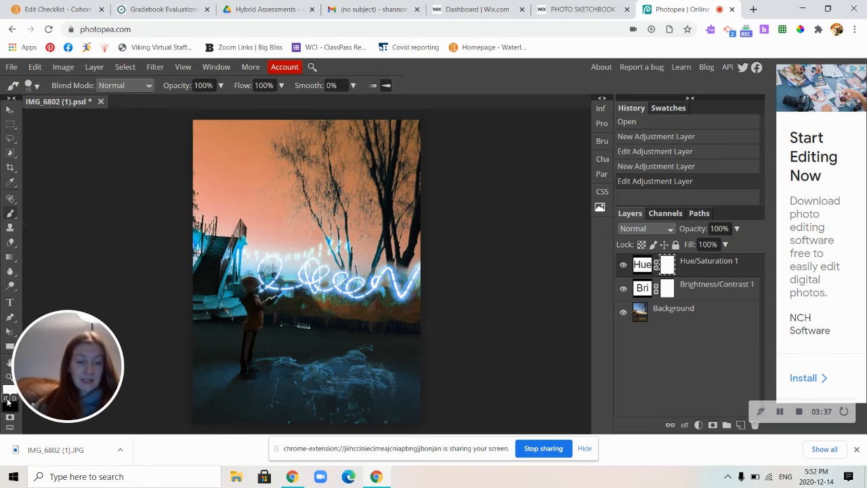
pyautogui.click(7, 401)
pyautogui.click(8, 402)
pyautogui.click(7, 402)
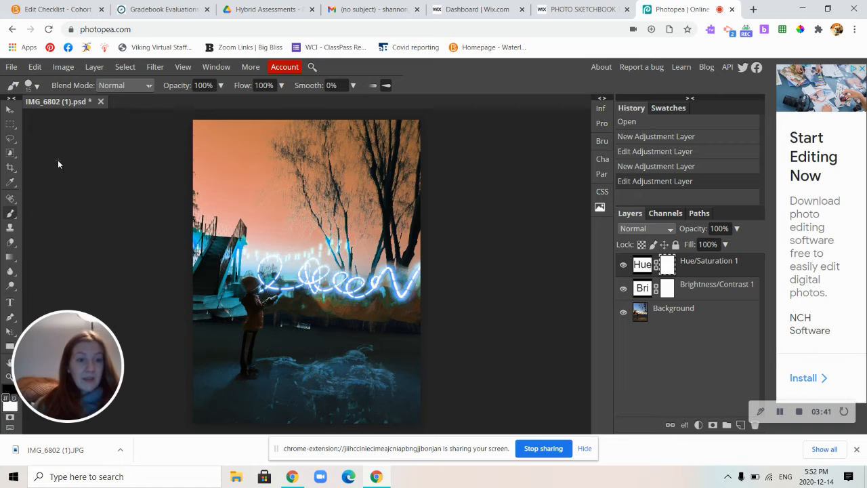
# Step: Set the brush to a size of 921 px with 0% hardness
pyautogui.click(32, 85)
pyautogui.moveTo(61, 122); pyautogui.dragTo(112, 116)
pyautogui.moveTo(156, 143); pyautogui.dragTo(29, 145)
pyautogui.moveTo(111, 116); pyautogui.dragTo(152, 118)
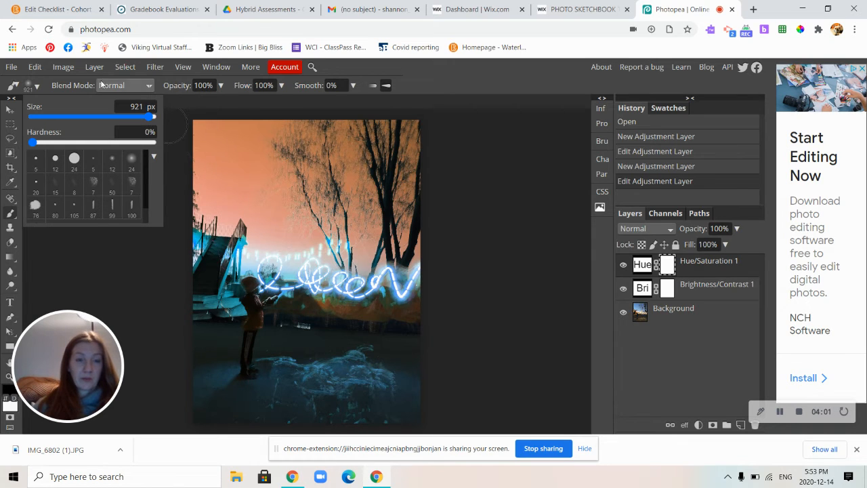
pyautogui.doubleClick(32, 86)
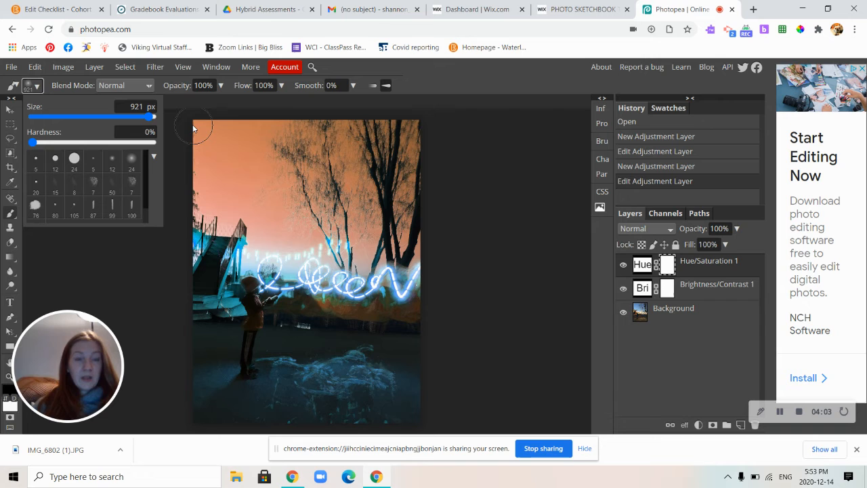
# Step: Paint black on the Hue/Saturation mask over the sky and trees to restore their original colours
pyautogui.moveTo(262, 126)
pyautogui.mouseDown()
pyautogui.moveTo(372, 141)
pyautogui.moveTo(444, 126)
pyautogui.mouseUp()
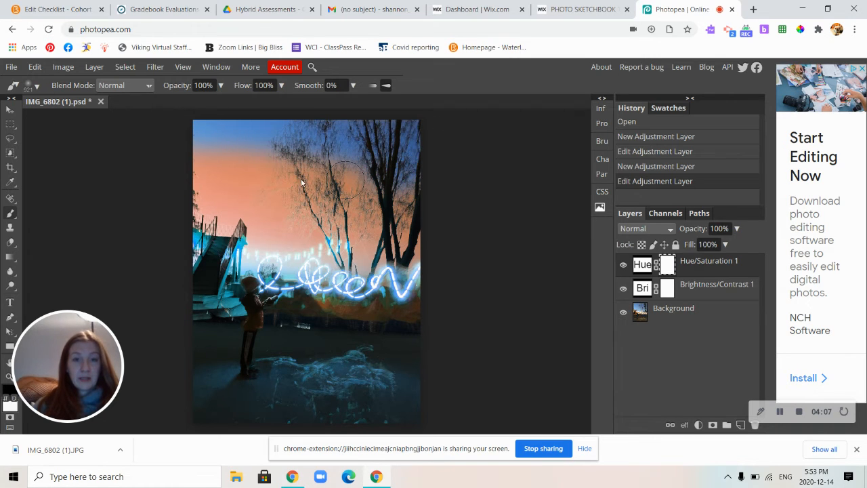
pyautogui.moveTo(274, 176)
pyautogui.mouseDown()
pyautogui.moveTo(223, 170)
pyautogui.moveTo(181, 180)
pyautogui.moveTo(199, 164)
pyautogui.mouseUp()
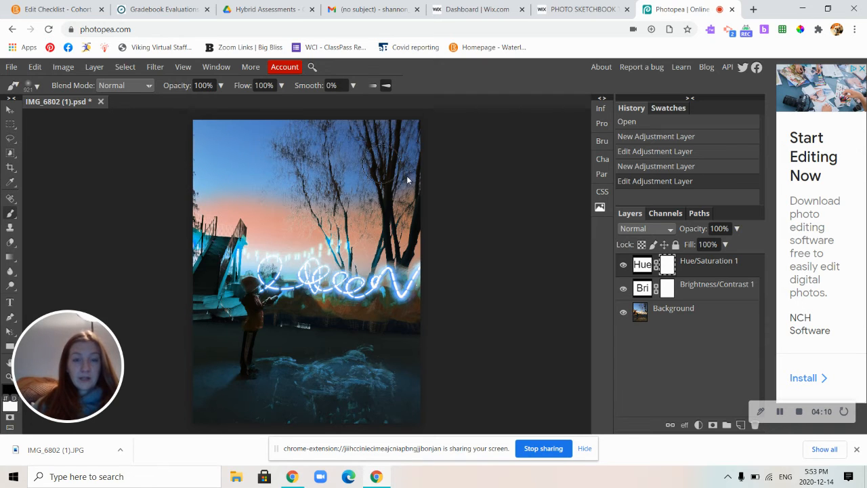
pyautogui.moveTo(337, 207)
pyautogui.mouseDown()
pyautogui.moveTo(299, 218)
pyautogui.moveTo(266, 204)
pyautogui.moveTo(192, 212)
pyautogui.moveTo(226, 212)
pyautogui.mouseUp()
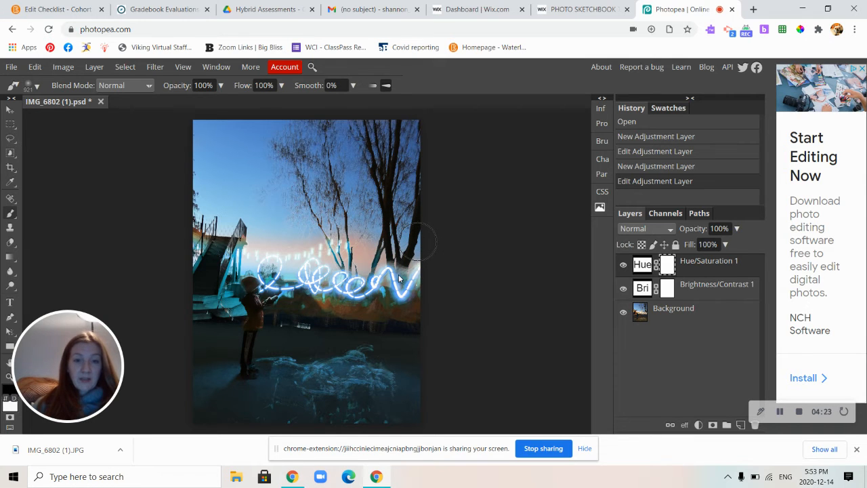
pyautogui.moveTo(400, 278); pyautogui.dragTo(407, 251)
# Step: Paint the Hue/Saturation mask black over the ground and the wooden stairs, leaving the light writing recoloured
pyautogui.moveTo(432, 372); pyautogui.dragTo(245, 421)
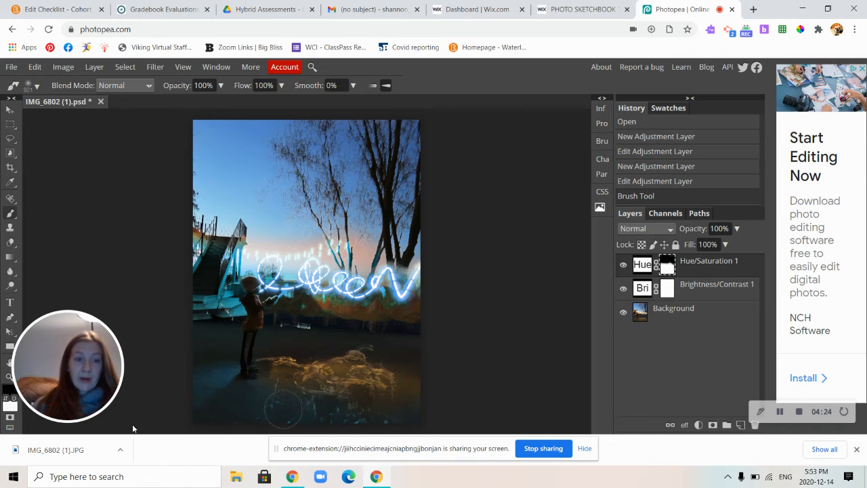
pyautogui.moveTo(128, 406)
pyautogui.mouseDown()
pyautogui.moveTo(301, 412)
pyautogui.moveTo(378, 427)
pyautogui.moveTo(434, 420)
pyautogui.mouseUp()
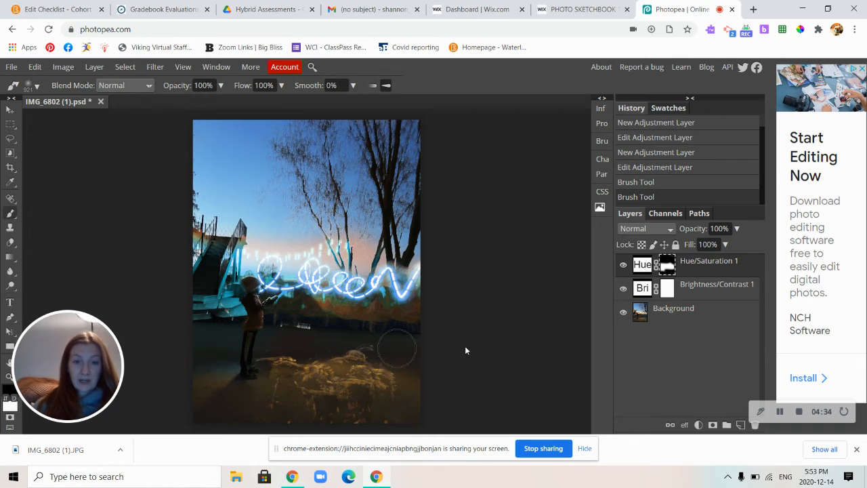
pyautogui.moveTo(311, 381); pyautogui.dragTo(261, 397)
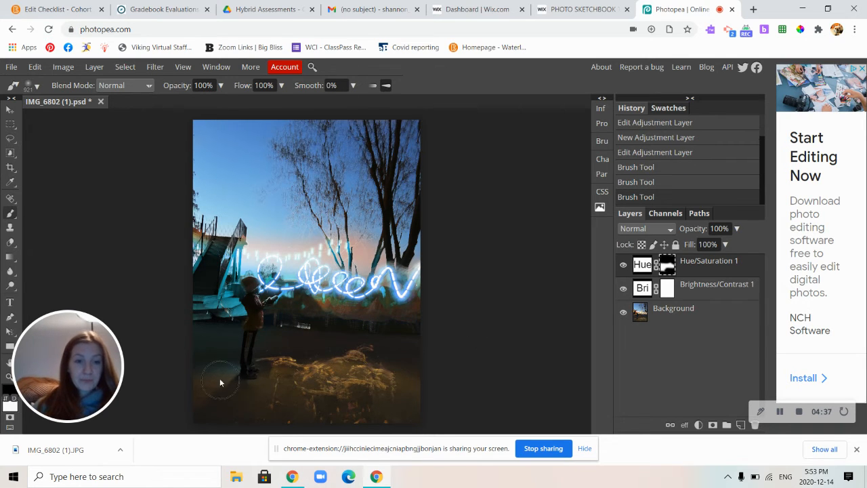
pyautogui.moveTo(215, 322); pyautogui.dragTo(203, 298)
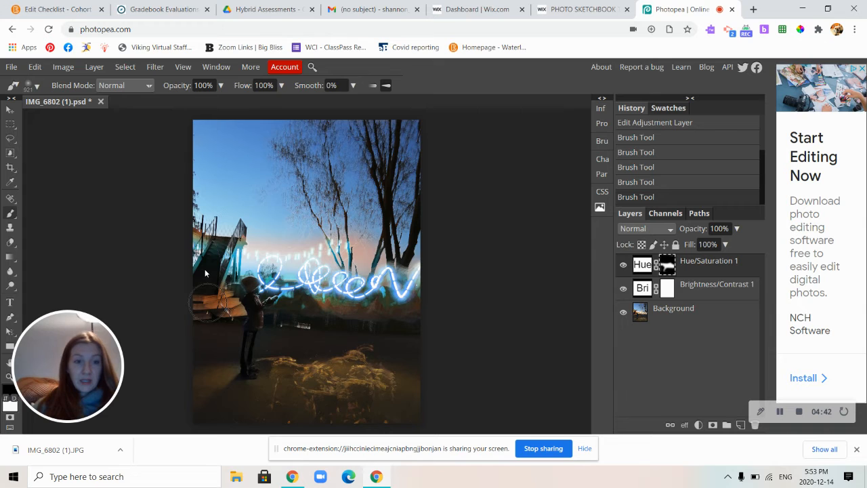
pyautogui.moveTo(206, 264); pyautogui.dragTo(193, 293)
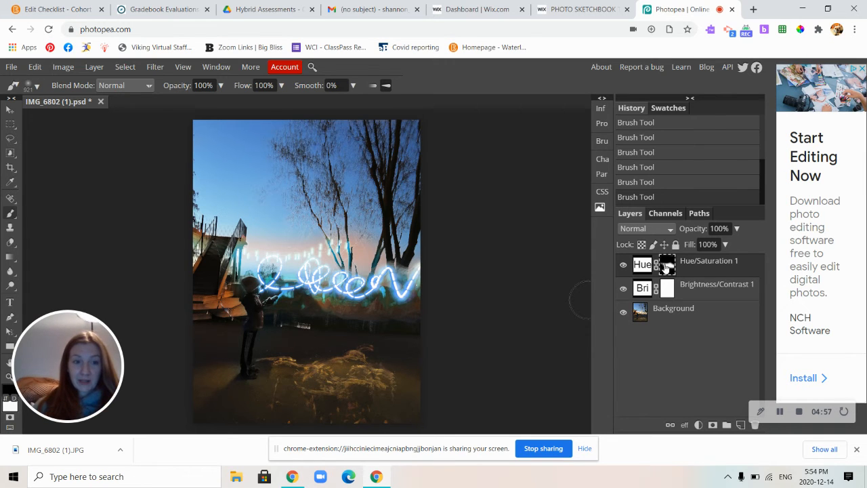
# Step: Paint black on the Brightness/Contrast mask over the ground, then undo the last brush stroke
pyautogui.click(667, 289)
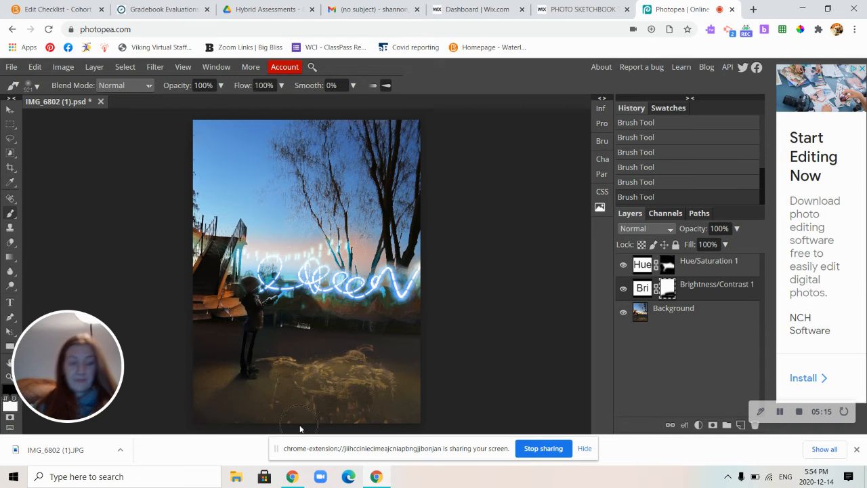
pyautogui.hotkey('ctrl', 'z')
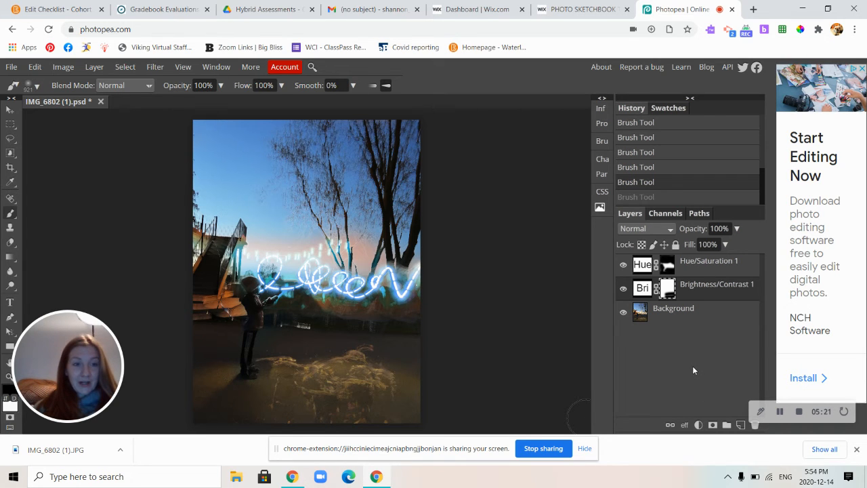
# Step: Apply the Sharpen filter to the Background layer and undo the stray brush stroke painted on the photo
pyautogui.click(640, 318)
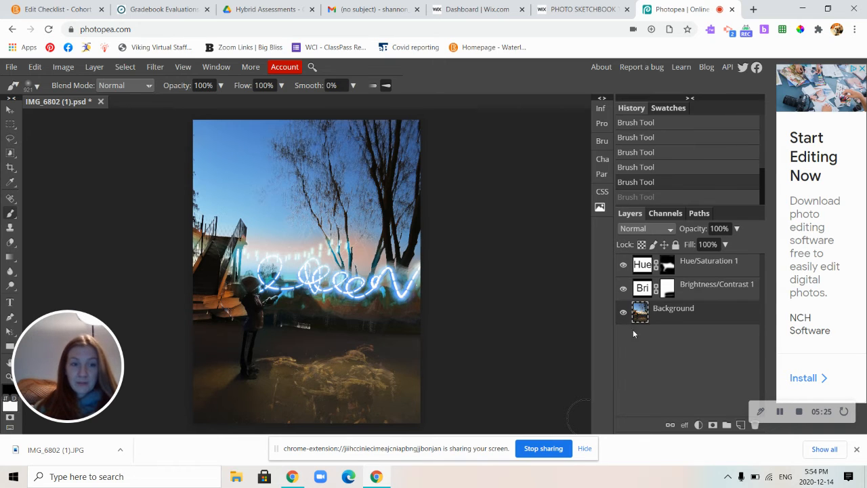
pyautogui.click(699, 425)
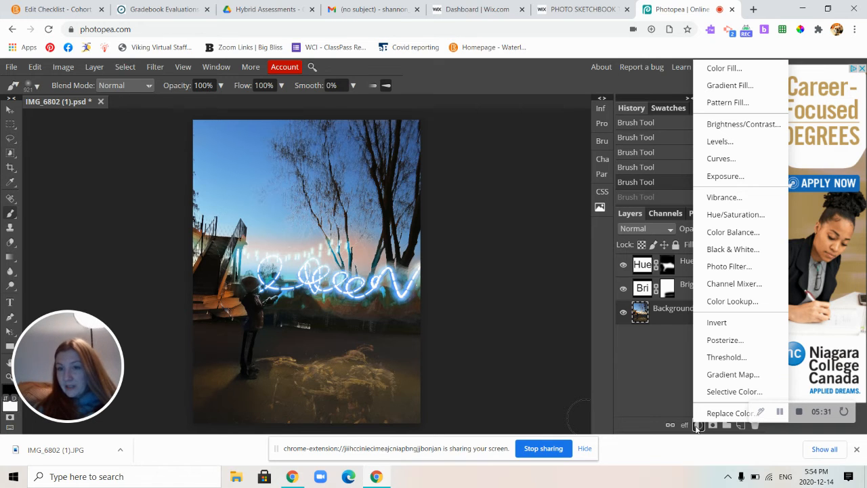
pyautogui.click(697, 425)
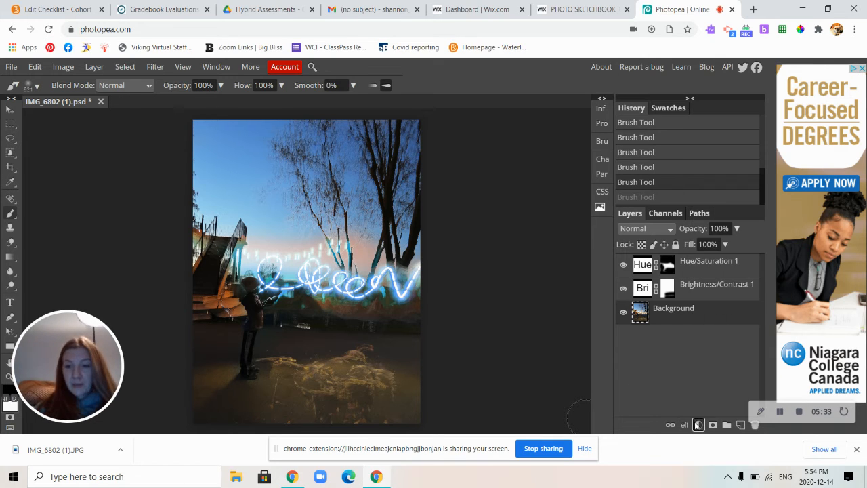
pyautogui.click(155, 66)
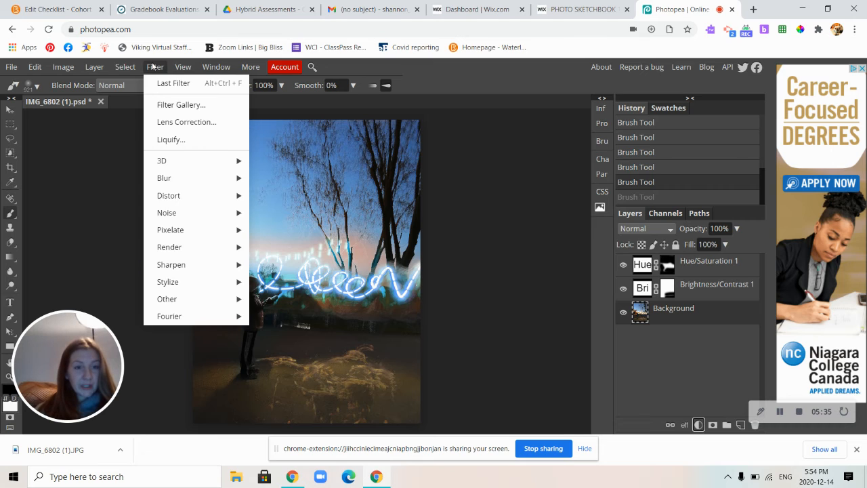
pyautogui.moveTo(184, 269)
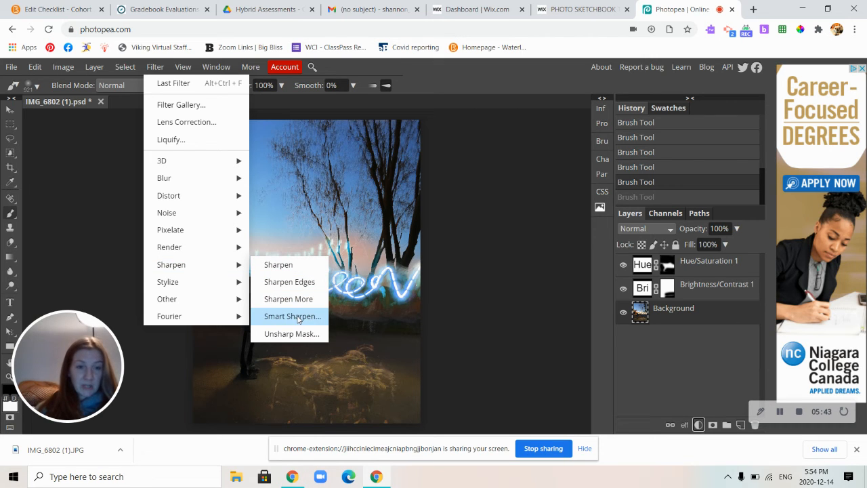
pyautogui.click(278, 265)
pyautogui.click(277, 263)
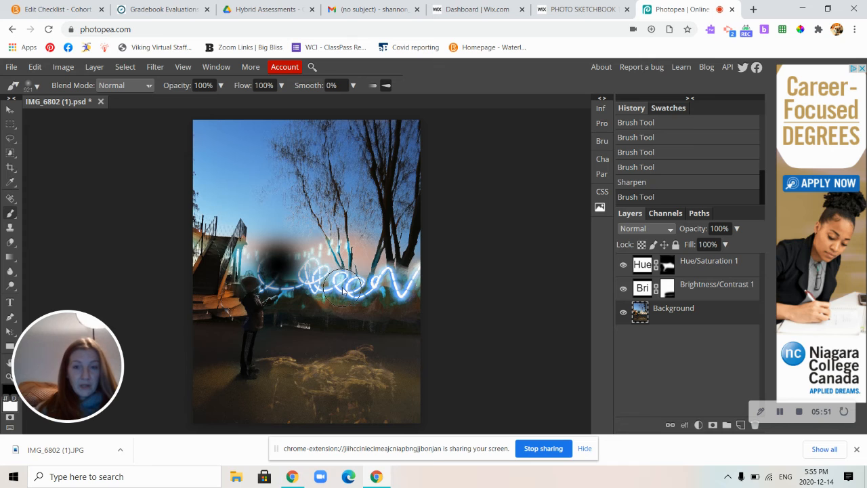
pyautogui.hotkey('ctrl', 'z')
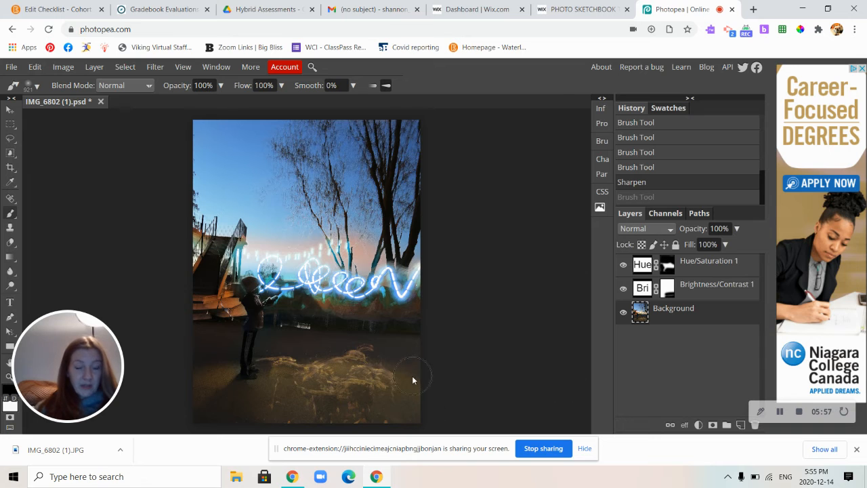
# Step: Apply Sharpen Edges to the Background layer and undo the accidental black brush mark over the light writing
pyautogui.click(156, 68)
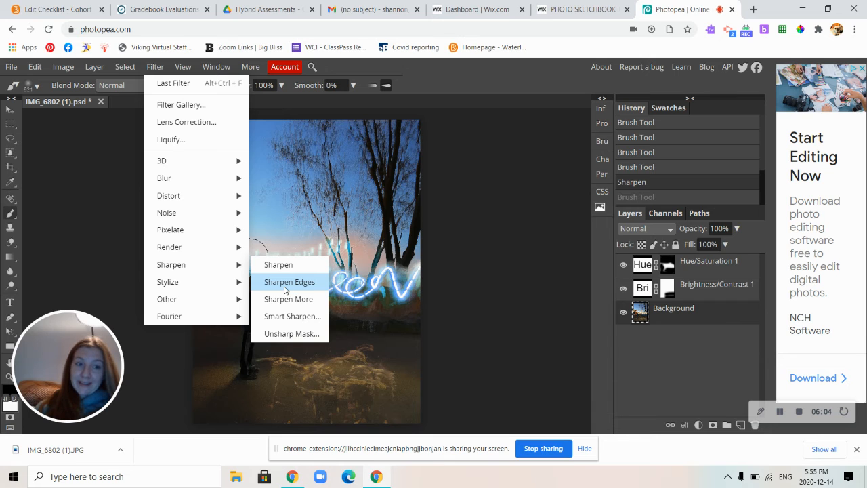
pyautogui.click(284, 284)
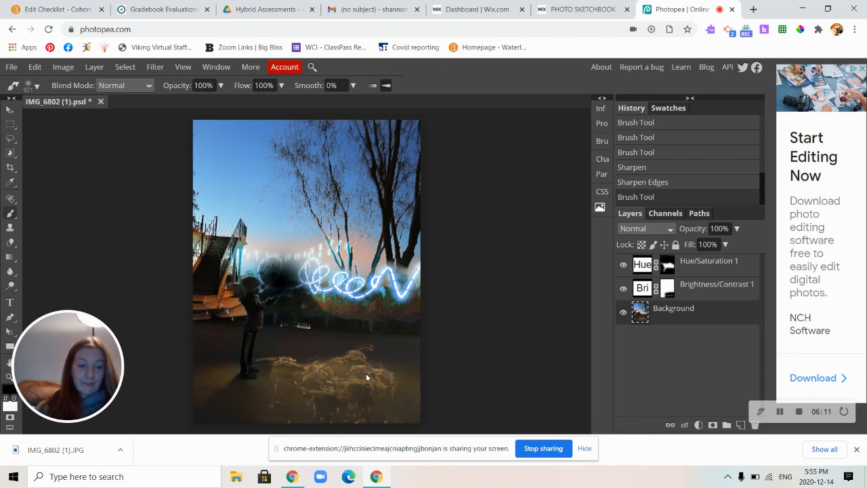
pyautogui.hotkey('ctrl', 'z')
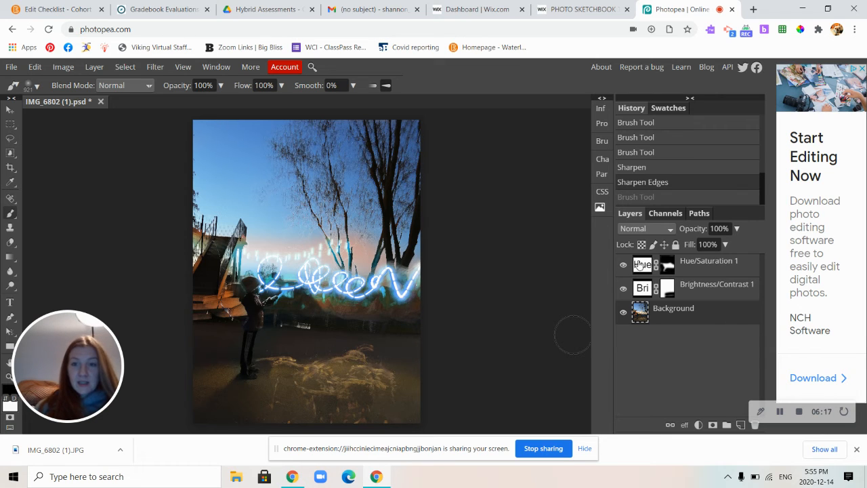
# Step: Toggle the visibility of the Hue/Saturation and Brightness/Contrast layers to compare the photo with and without each adjustment
pyautogui.click(623, 269)
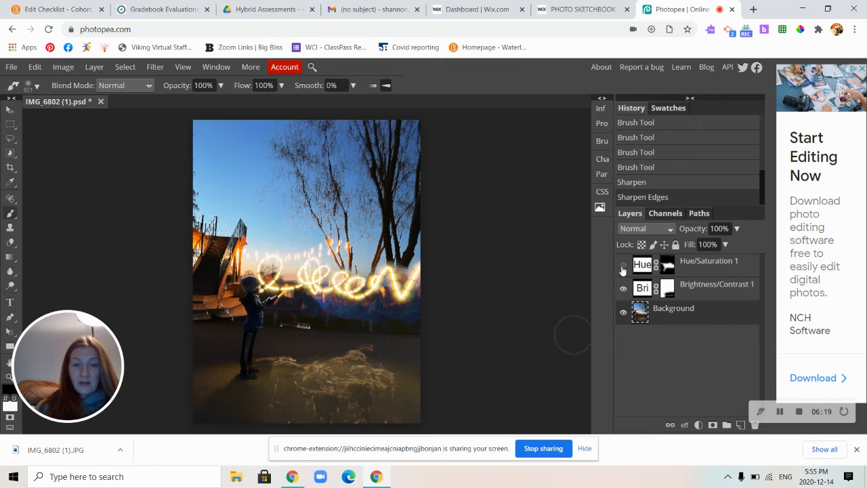
pyautogui.click(623, 269)
pyautogui.click(623, 269)
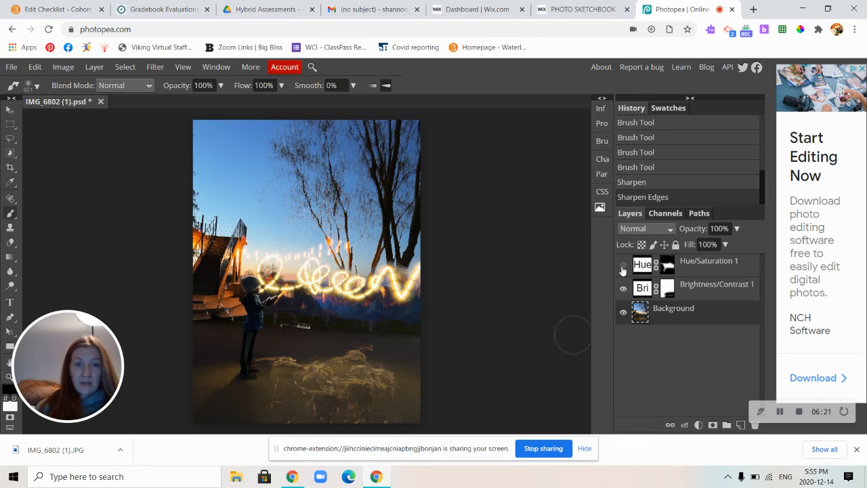
pyautogui.click(622, 269)
pyautogui.click(623, 269)
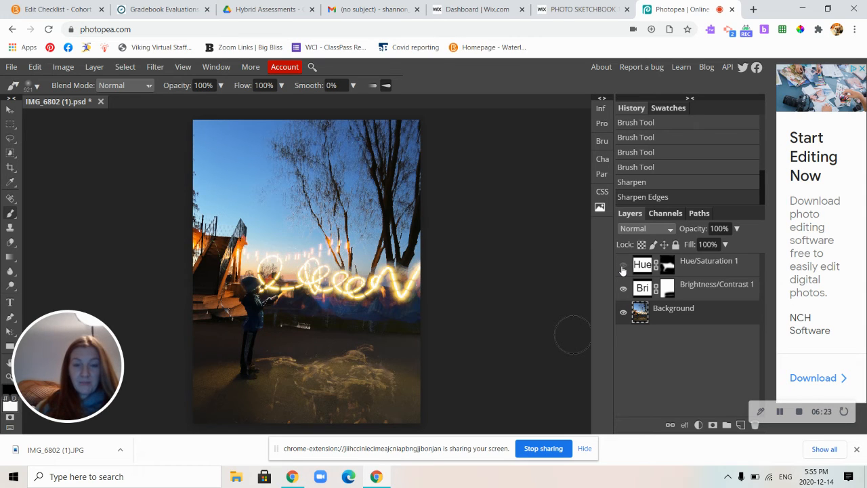
pyautogui.click(624, 290)
pyautogui.click(623, 290)
pyautogui.click(623, 290)
pyautogui.click(624, 290)
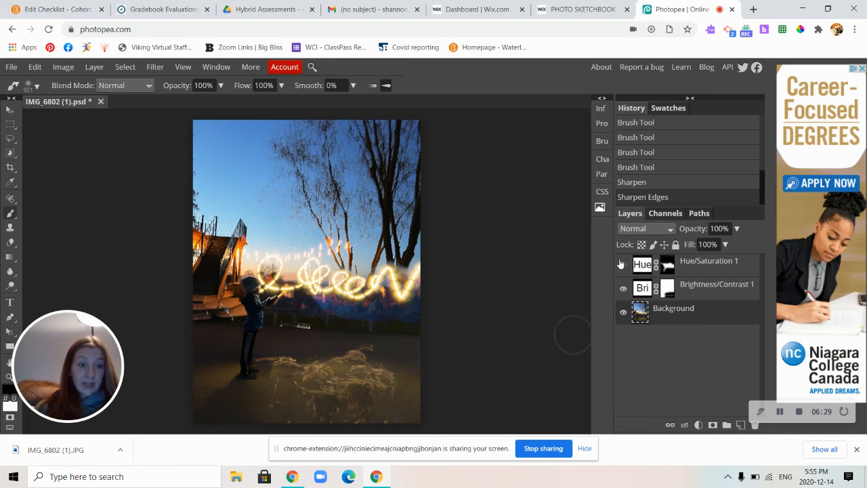
# Step: Delete the Hue/Saturation adjustment layer and add an orange Photo Filter adjustment layer at 80% density in its place
pyautogui.click(711, 265)
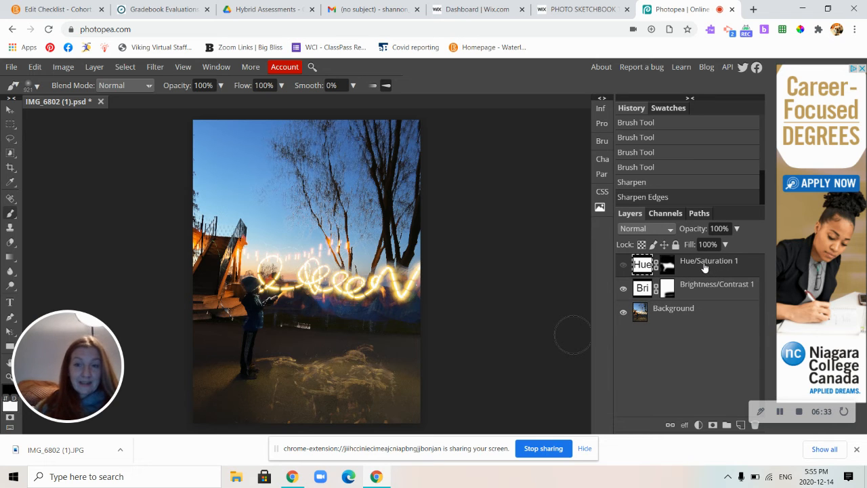
pyautogui.click(756, 426)
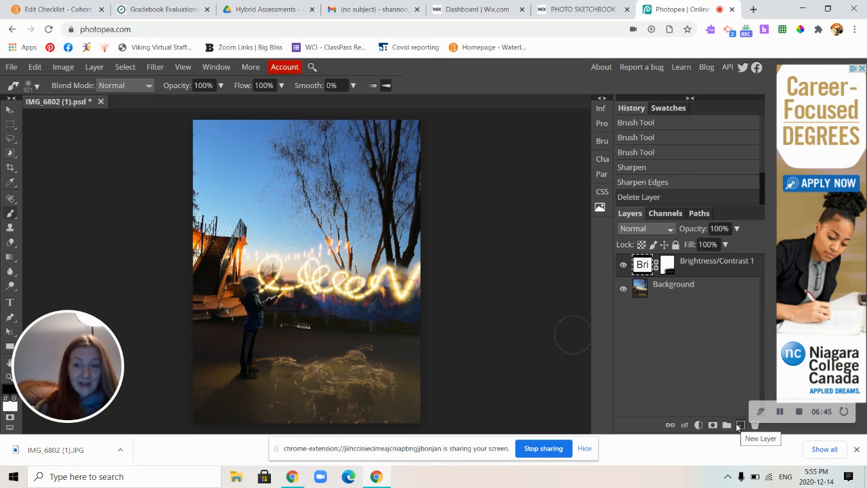
pyautogui.click(153, 68)
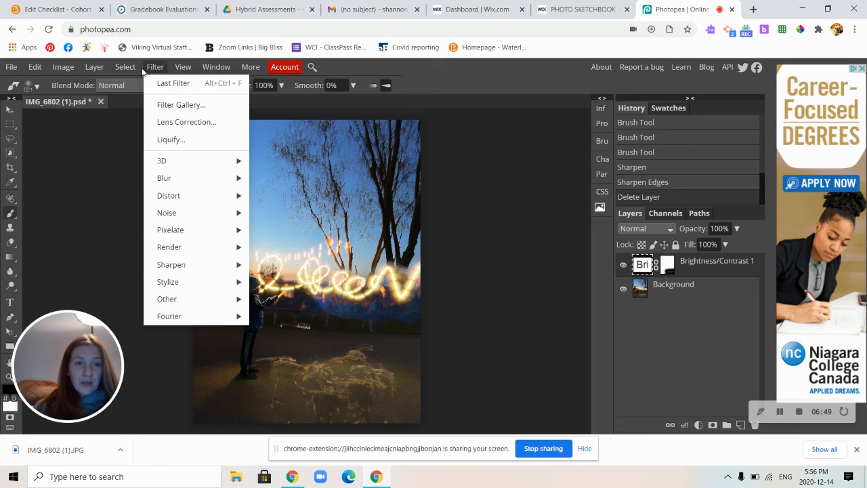
pyautogui.moveTo(96, 71)
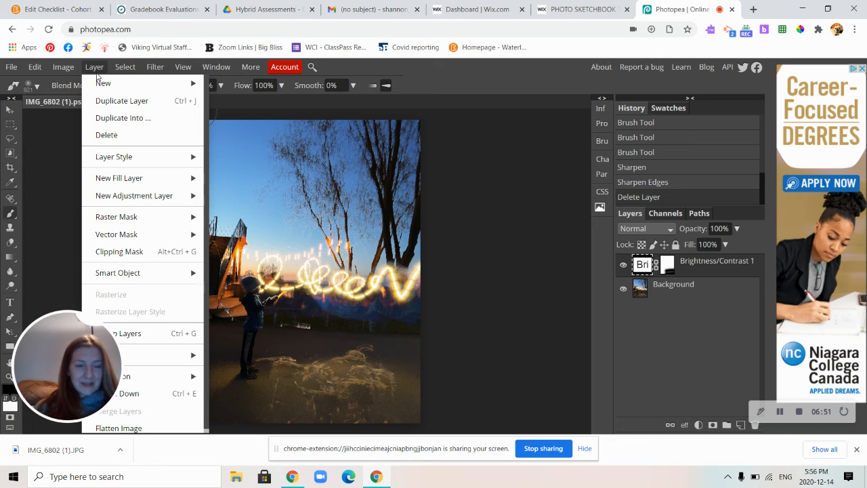
pyautogui.moveTo(171, 199)
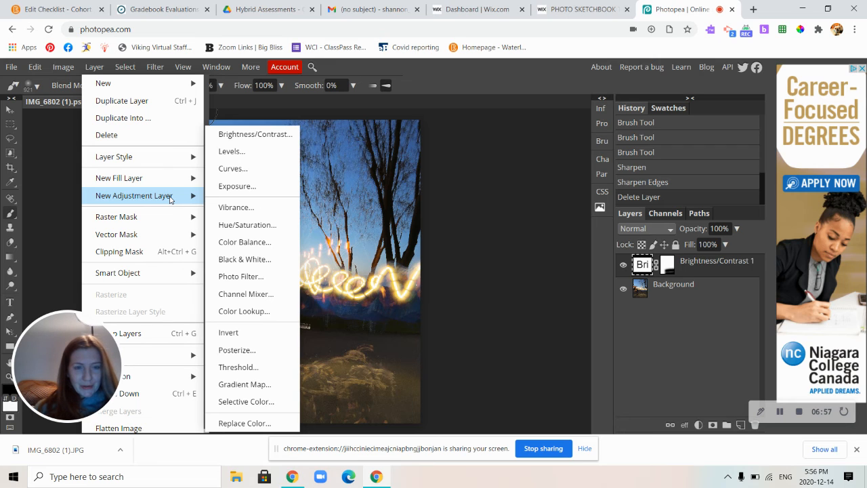
pyautogui.click(242, 277)
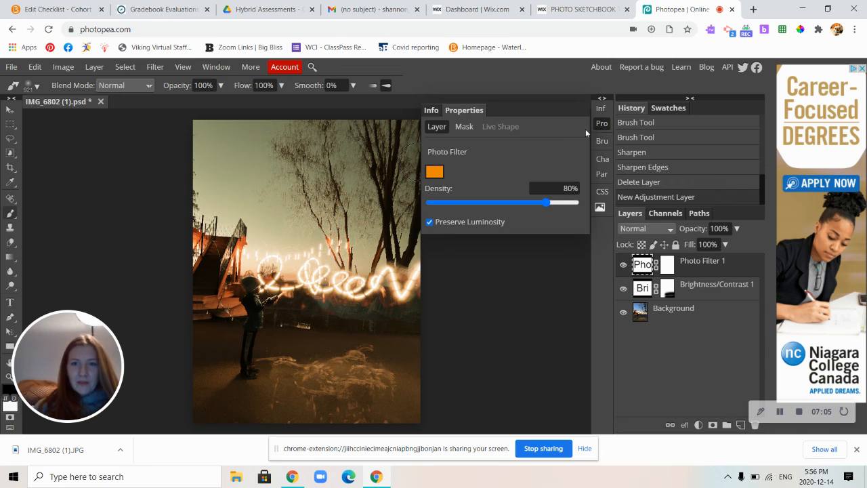
pyautogui.click(604, 125)
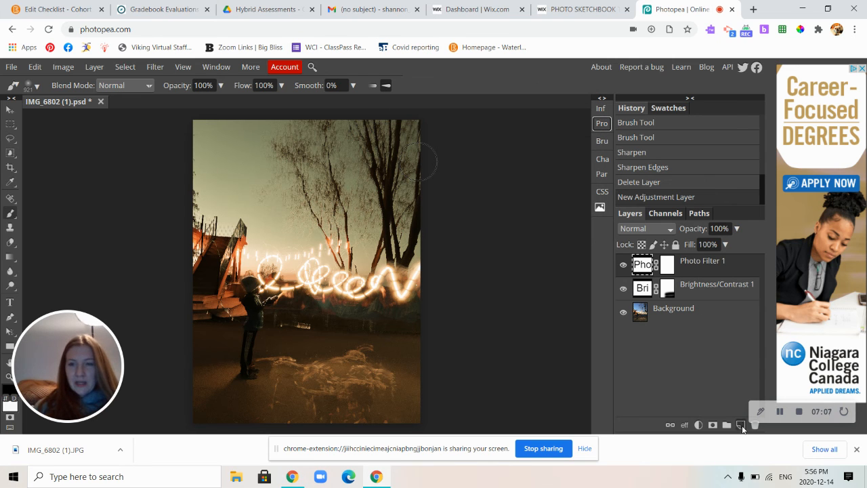
# Step: Add a new empty layer on top and paint a soft black vignette around the corners and edges of the photo
pyautogui.click(741, 425)
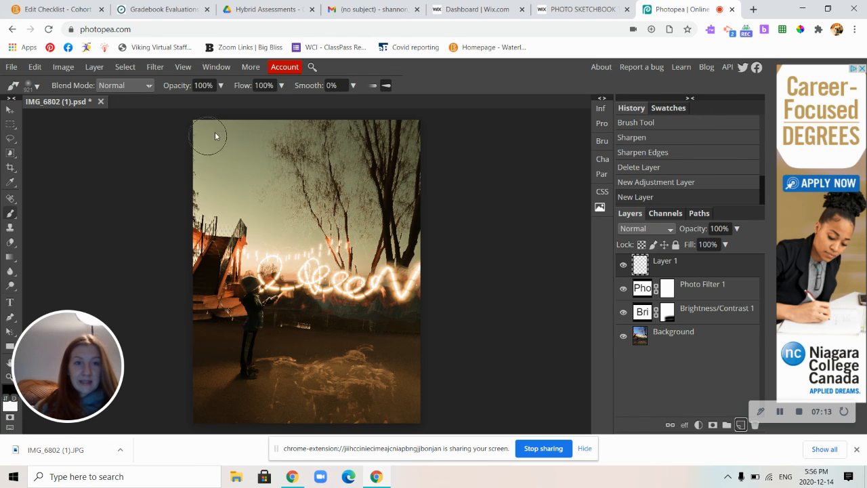
pyautogui.moveTo(213, 124)
pyautogui.mouseDown()
pyautogui.moveTo(234, 104)
pyautogui.moveTo(337, 99)
pyautogui.moveTo(404, 117)
pyautogui.moveTo(447, 162)
pyautogui.mouseUp()
pyautogui.moveTo(457, 228); pyautogui.dragTo(450, 337)
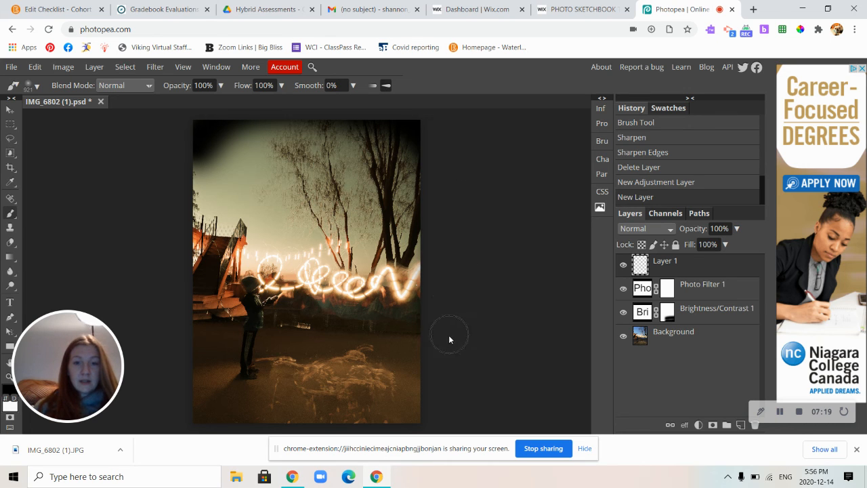
pyautogui.moveTo(431, 391)
pyautogui.mouseDown()
pyautogui.moveTo(407, 421)
pyautogui.moveTo(338, 426)
pyautogui.mouseUp()
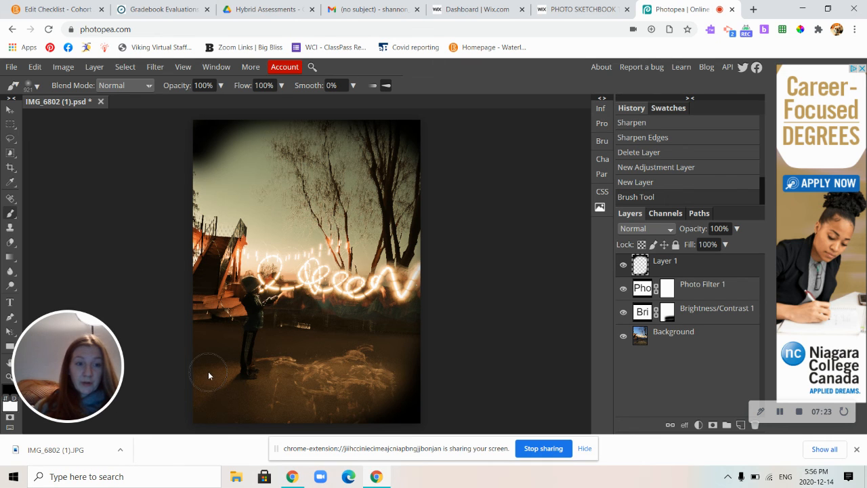
pyautogui.moveTo(216, 428)
pyautogui.mouseDown()
pyautogui.moveTo(246, 453)
pyautogui.moveTo(332, 444)
pyautogui.moveTo(330, 420)
pyautogui.mouseUp()
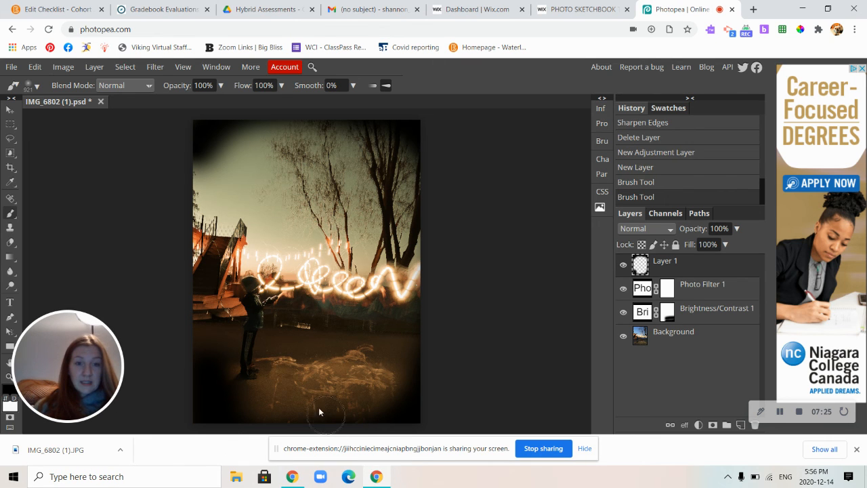
pyautogui.moveTo(187, 161); pyautogui.dragTo(158, 300)
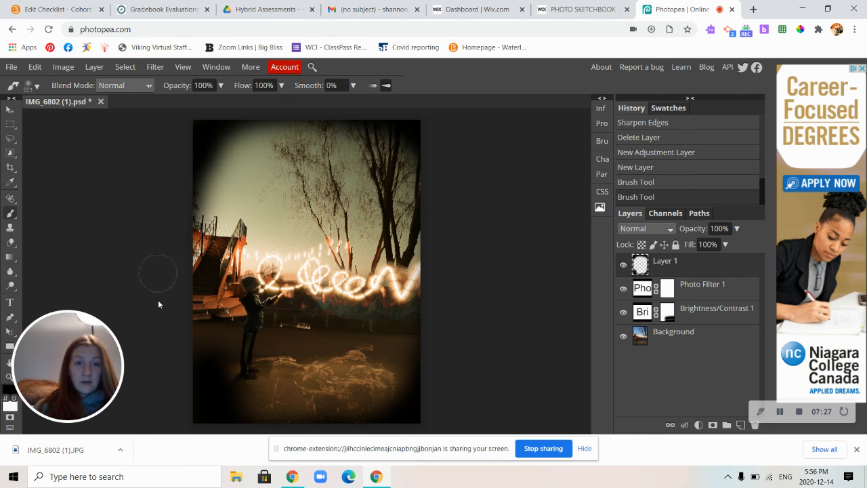
# Step: Extend the black vignette further inward with the brush at 83% opacity, and lower the vignette layer's opacity to 58%
pyautogui.click(221, 86)
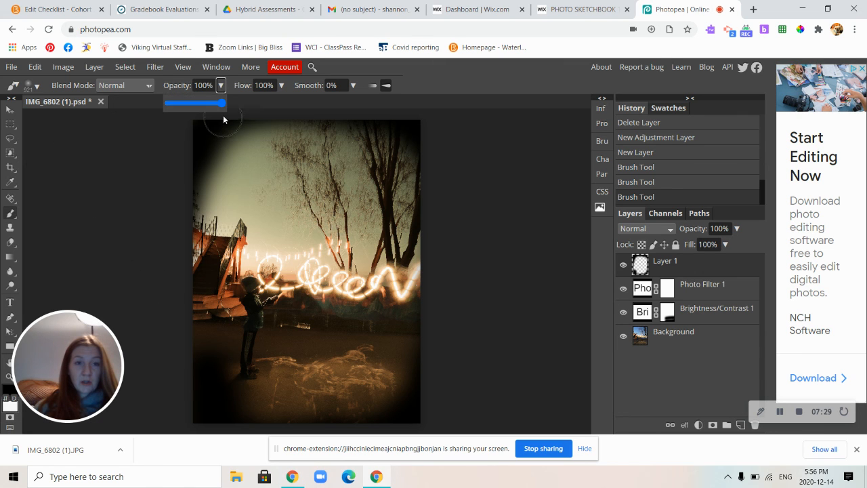
pyautogui.moveTo(214, 105); pyautogui.dragTo(212, 106)
pyautogui.moveTo(232, 143)
pyautogui.mouseDown()
pyautogui.moveTo(254, 123)
pyautogui.moveTo(291, 112)
pyautogui.moveTo(369, 128)
pyautogui.moveTo(412, 147)
pyautogui.moveTo(437, 173)
pyautogui.mouseUp()
pyautogui.moveTo(233, 404)
pyautogui.mouseDown()
pyautogui.moveTo(292, 418)
pyautogui.moveTo(350, 407)
pyautogui.moveTo(468, 353)
pyautogui.mouseUp()
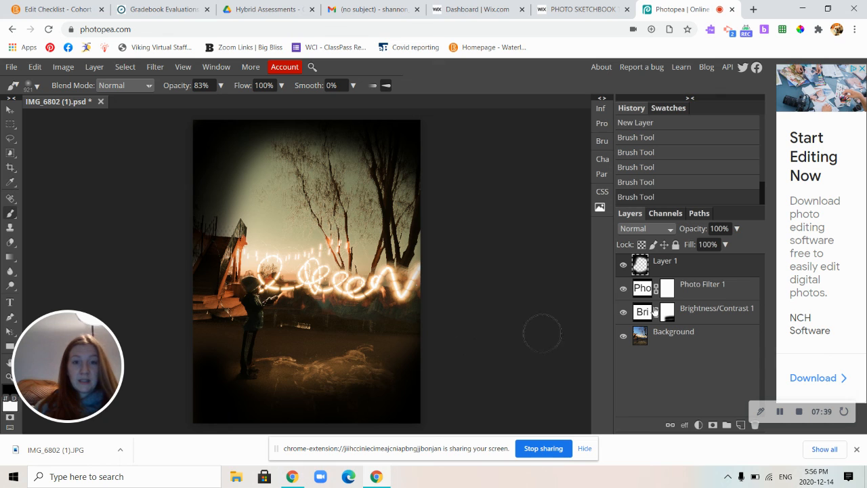
pyautogui.moveTo(736, 228)
pyautogui.mouseDown()
pyautogui.moveTo(710, 248)
pyautogui.moveTo(717, 252)
pyautogui.mouseUp()
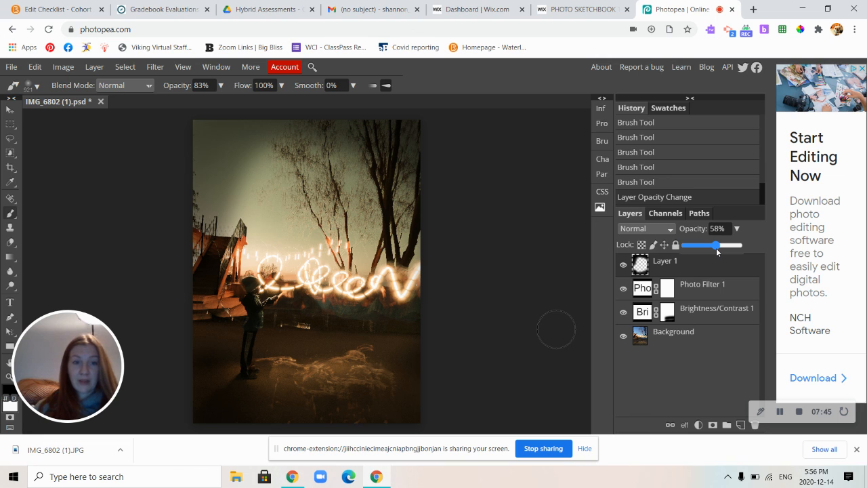